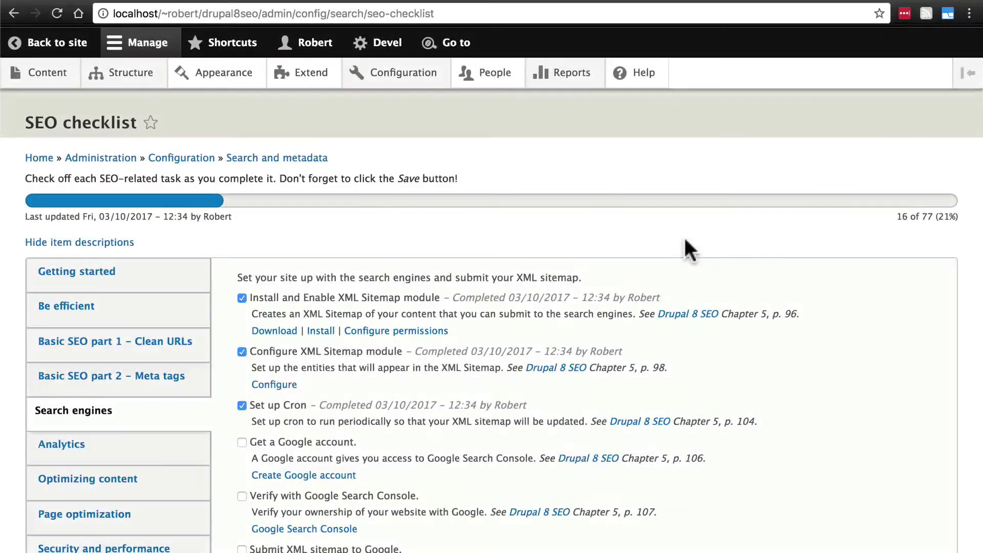
# Open the Google account sign-up page linked from the checklist.
pyautogui.scroll(-6, 684, 240)
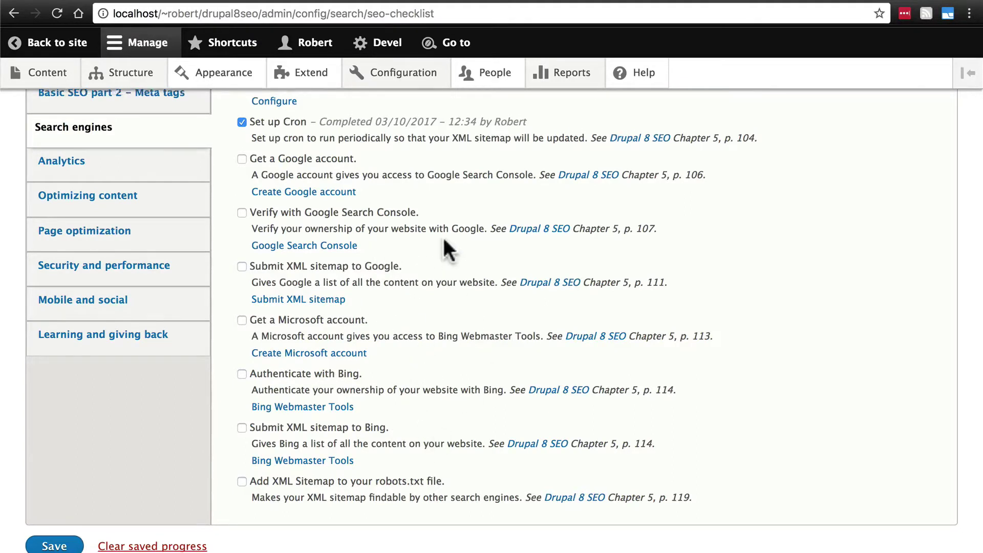
pyautogui.scroll(3, 443, 236)
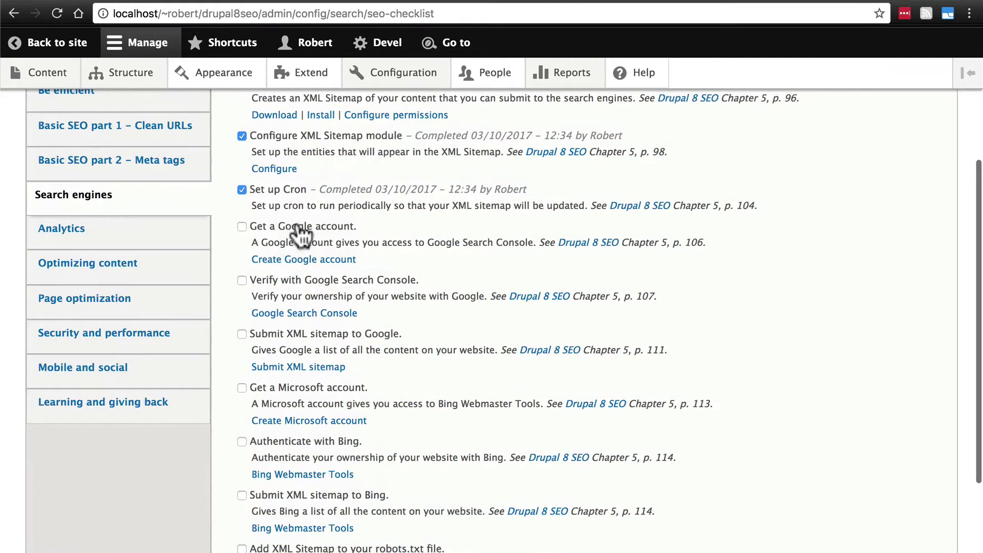
pyautogui.click(332, 260)
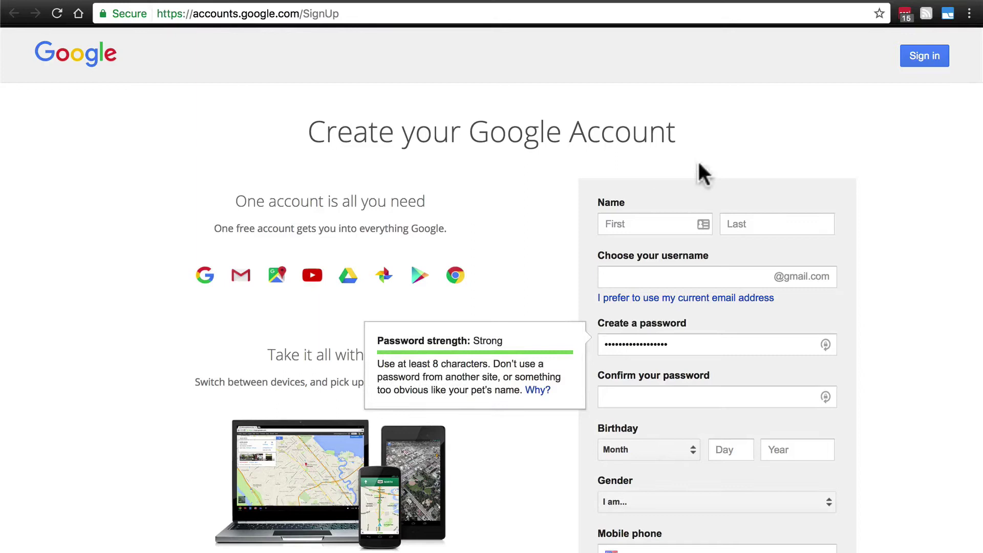
pyautogui.scroll(-5, 885, 324)
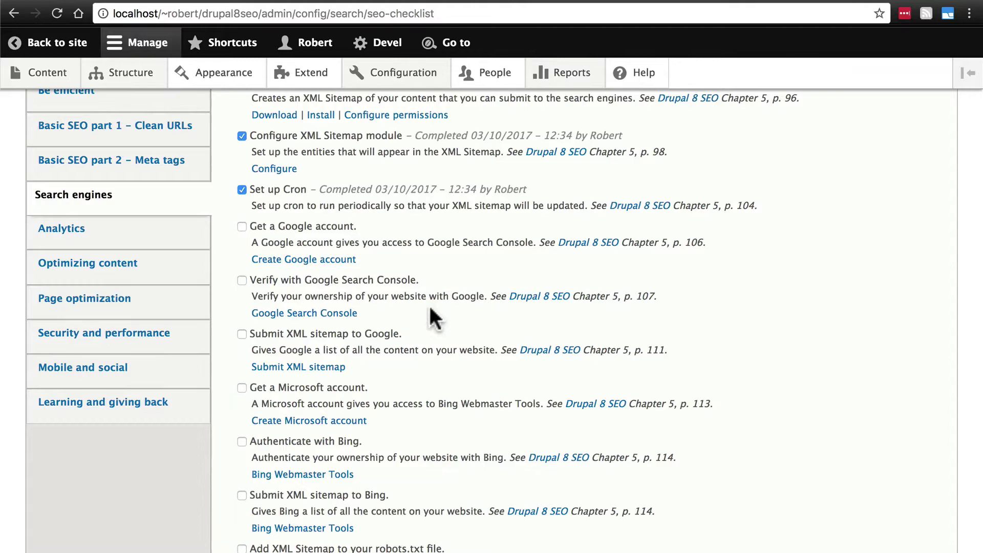
# Enter the site's domain in Google Search Console and add it as a property.
pyautogui.click(323, 315)
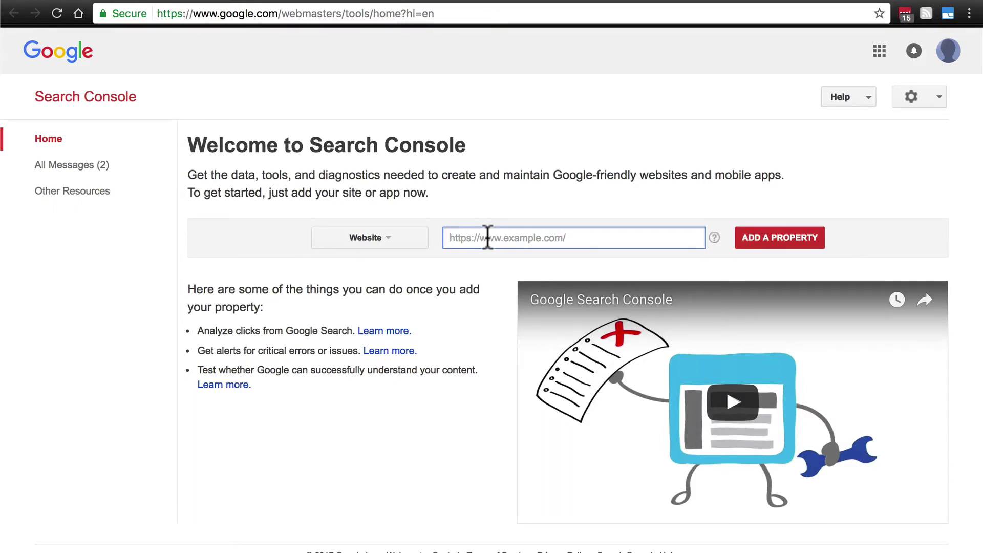
pyautogui.write('robertcring.com')
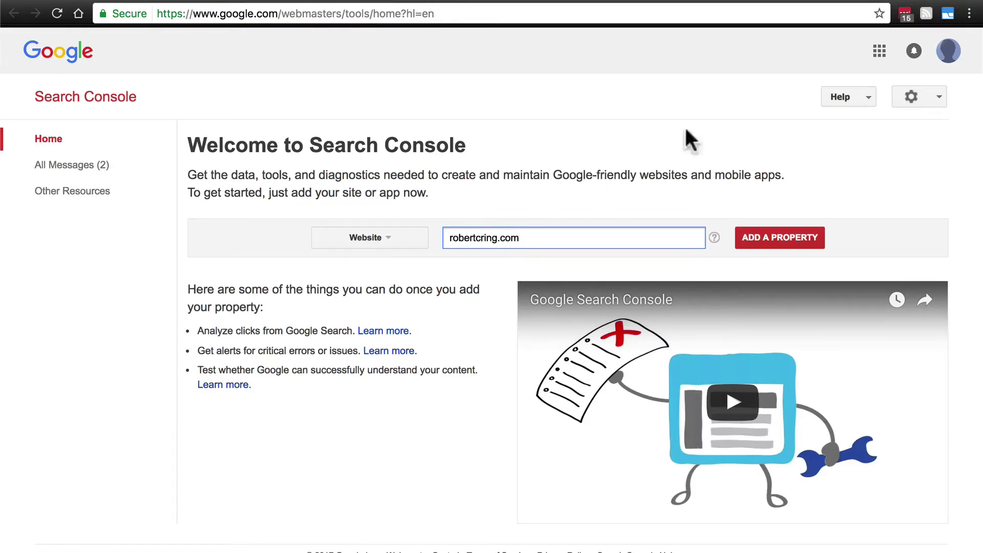
pyautogui.click(791, 246)
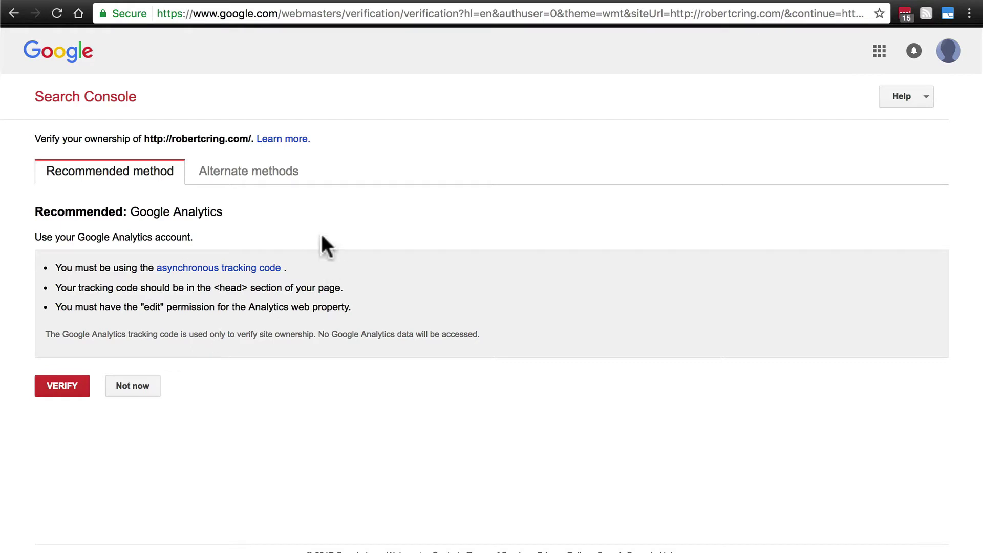
# Look at alternate verification methods, then verify site ownership through Google Analytics.
pyautogui.click(251, 177)
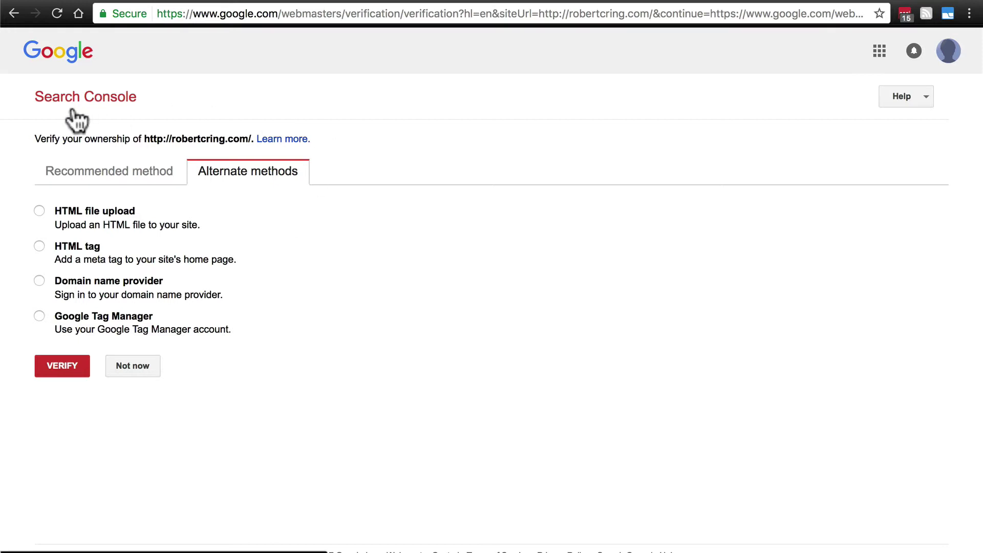
pyautogui.click(147, 180)
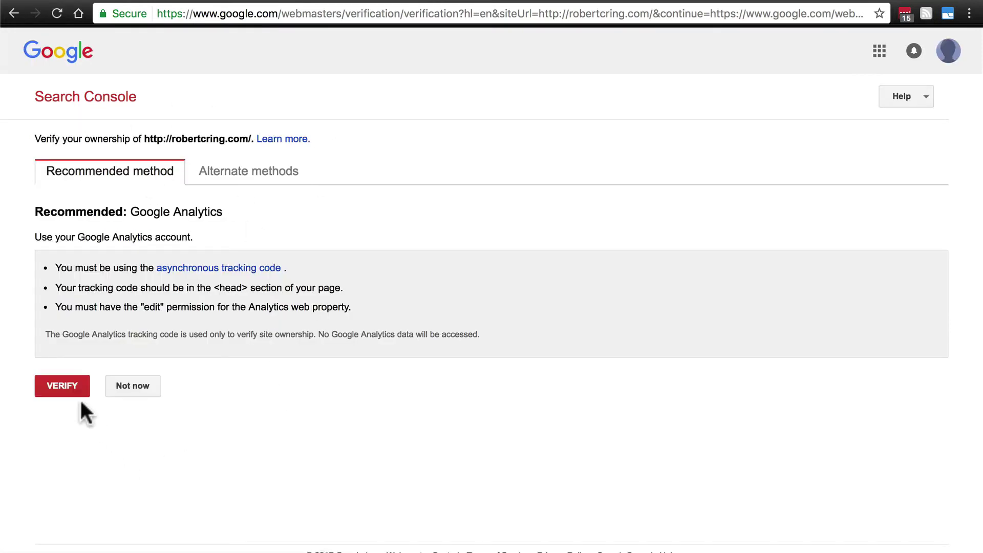
pyautogui.click(68, 383)
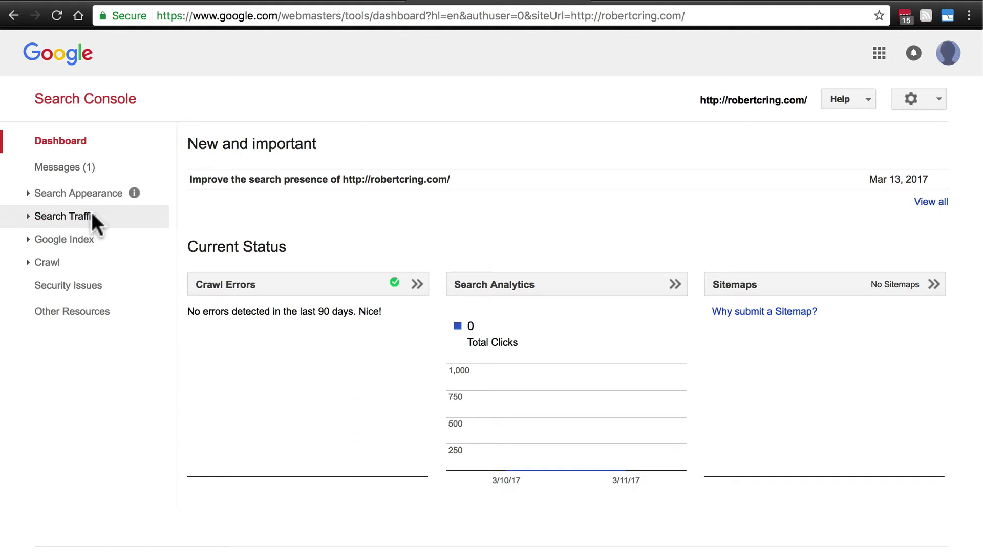
# Expand the Crawl section in the Search Console sidebar.
pyautogui.click(46, 261)
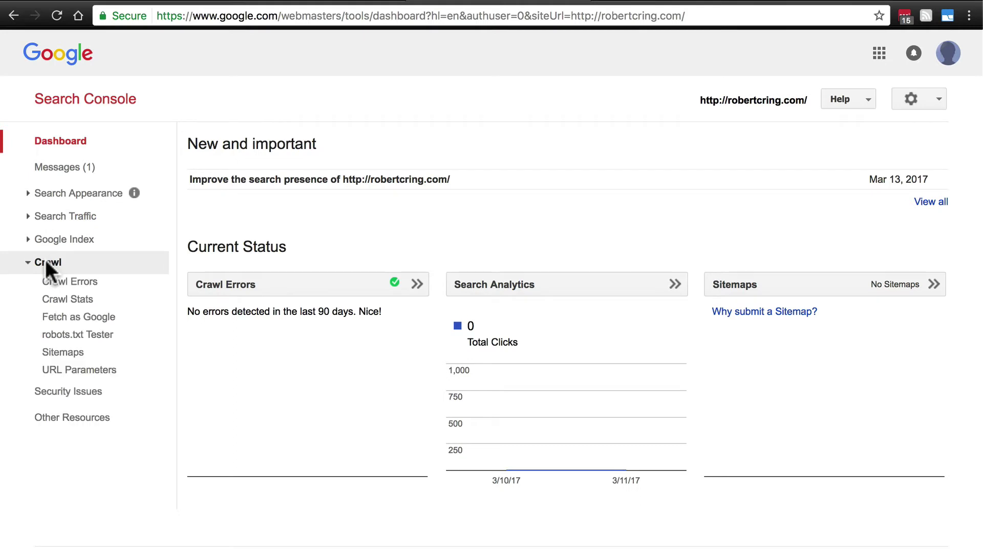
# Check the Crawl Errors report for site and URL errors, then return to the Drupal checklist.
pyautogui.click(59, 286)
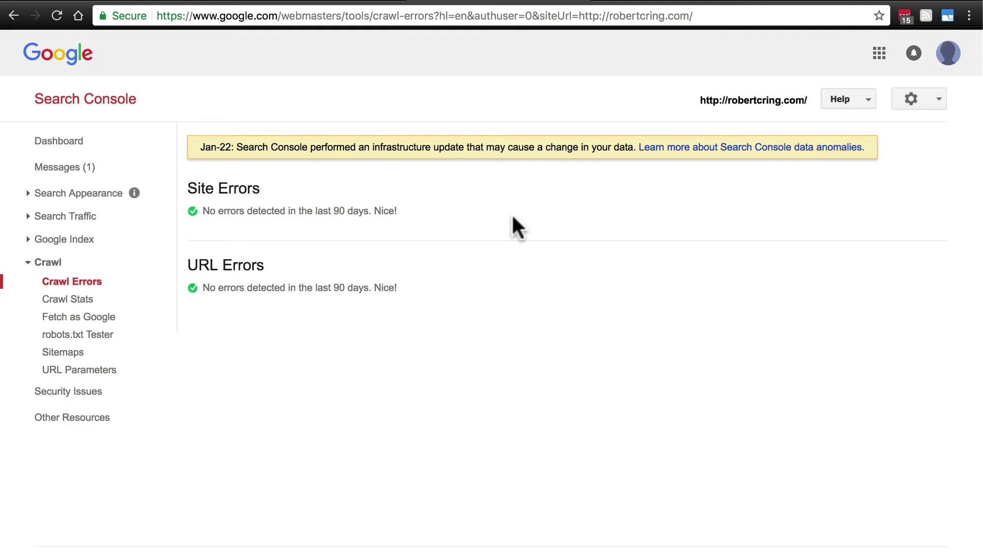
pyautogui.press('super+w')
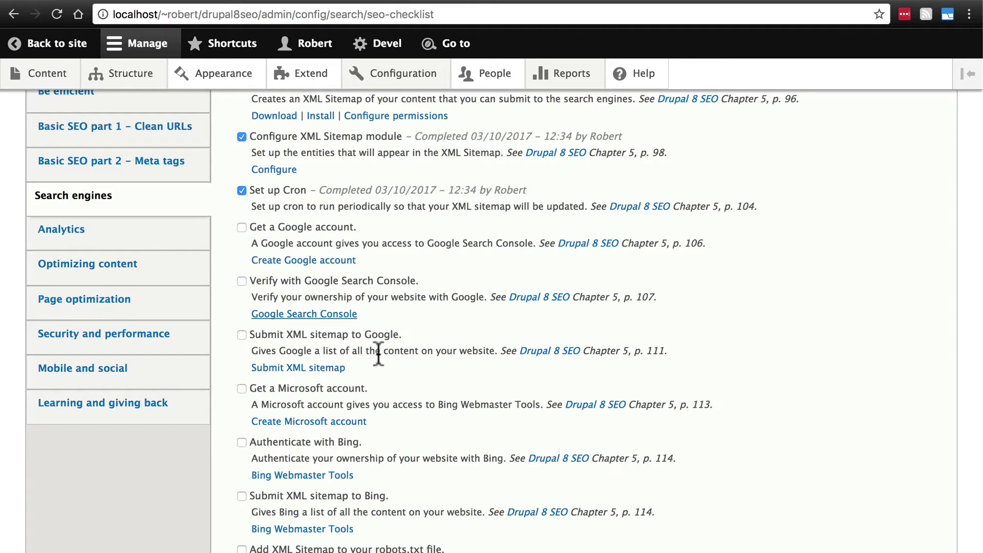
pyautogui.click(328, 368)
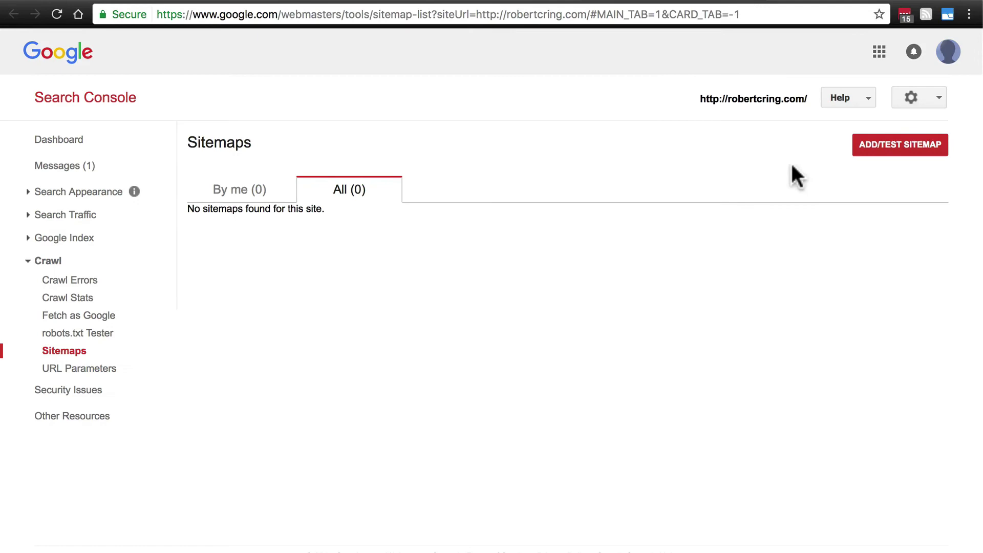
pyautogui.click(910, 153)
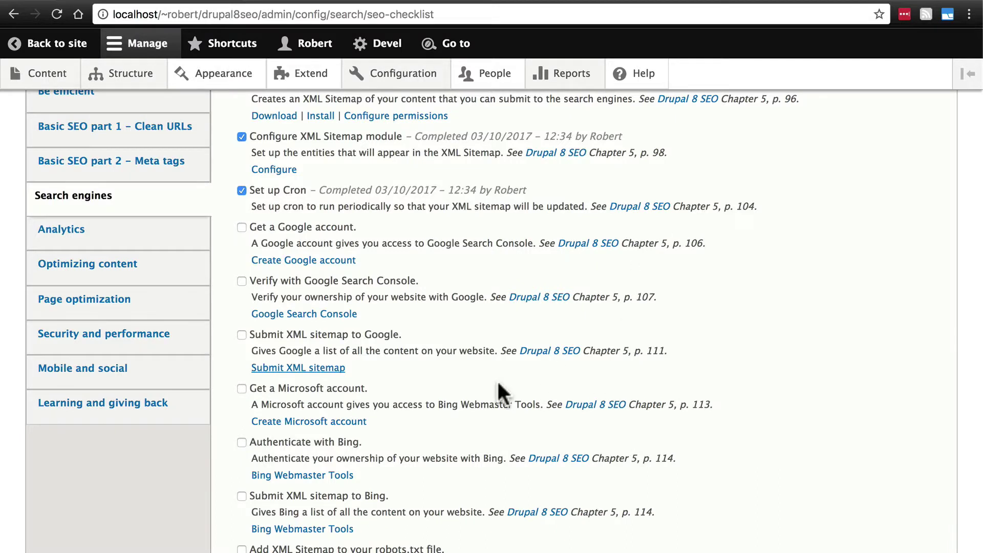
pyautogui.scroll(-3, 445, 379)
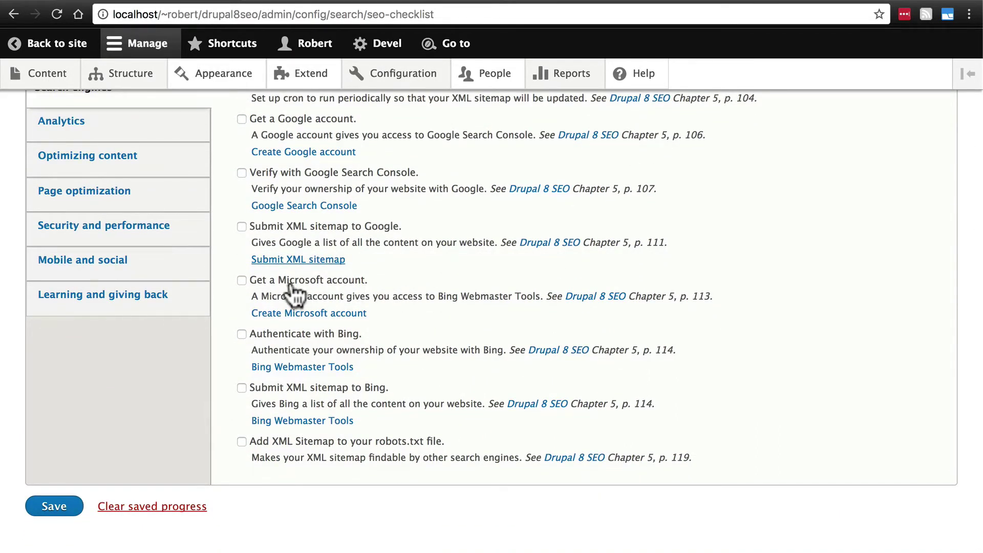
pyautogui.click(353, 314)
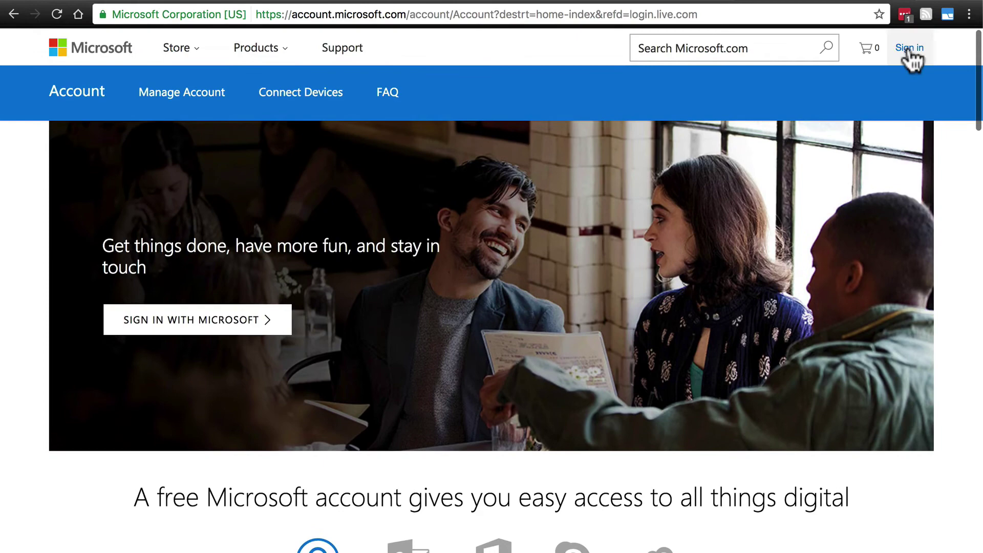
pyautogui.click(909, 48)
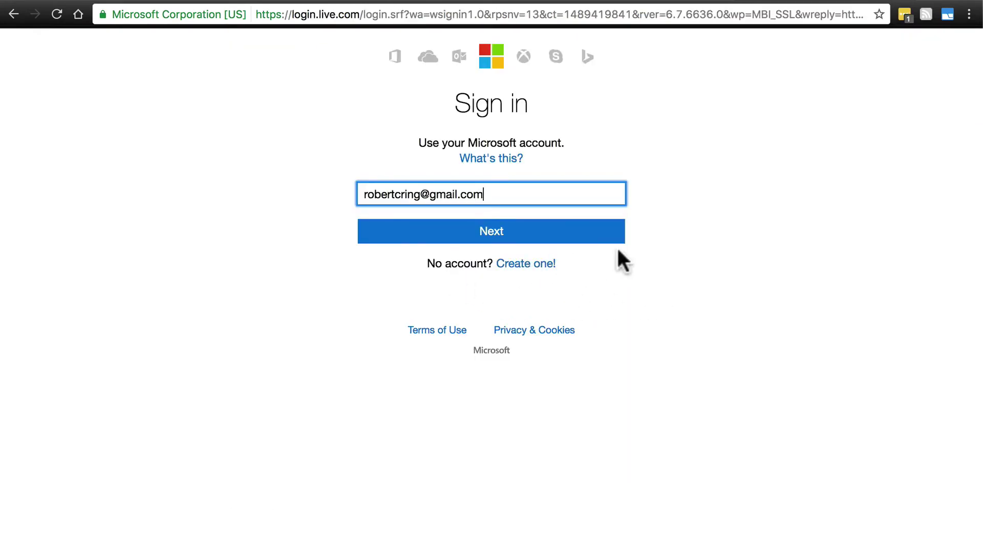
pyautogui.press('super+w')
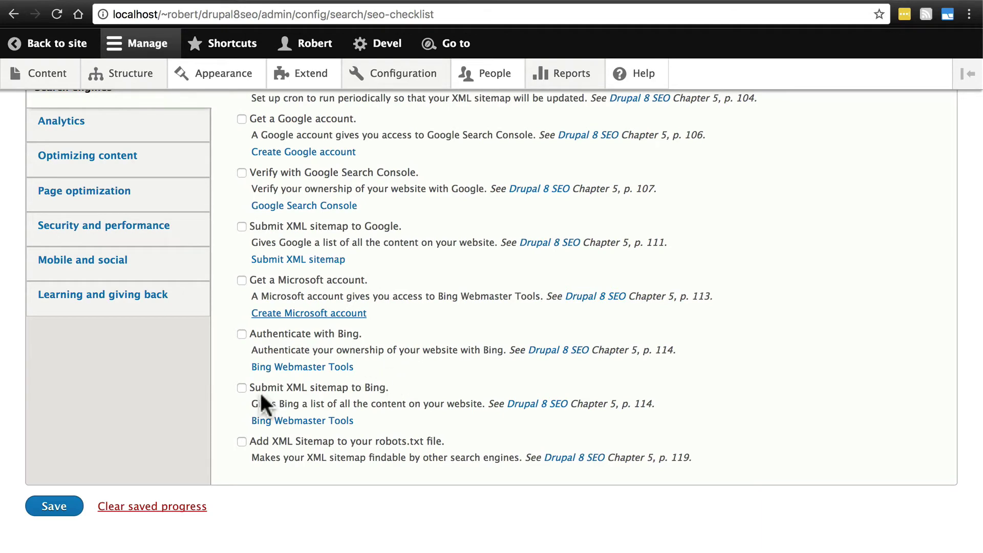
# Tick 'Submit XML sitemap to Bing' and save the checklist progress.
pyautogui.click(241, 388)
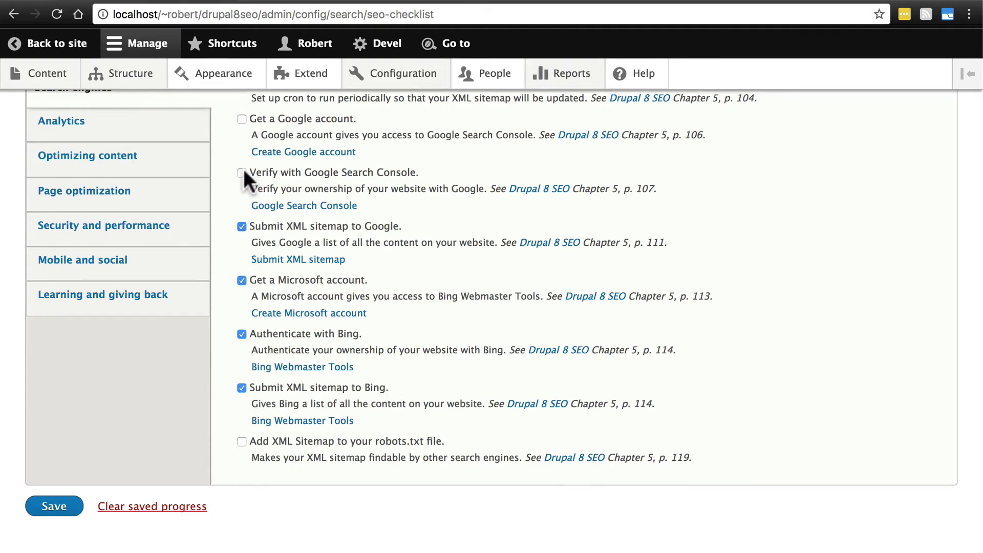
pyautogui.scroll(2, 236, 154)
pyautogui.scroll(-3, 228, 171)
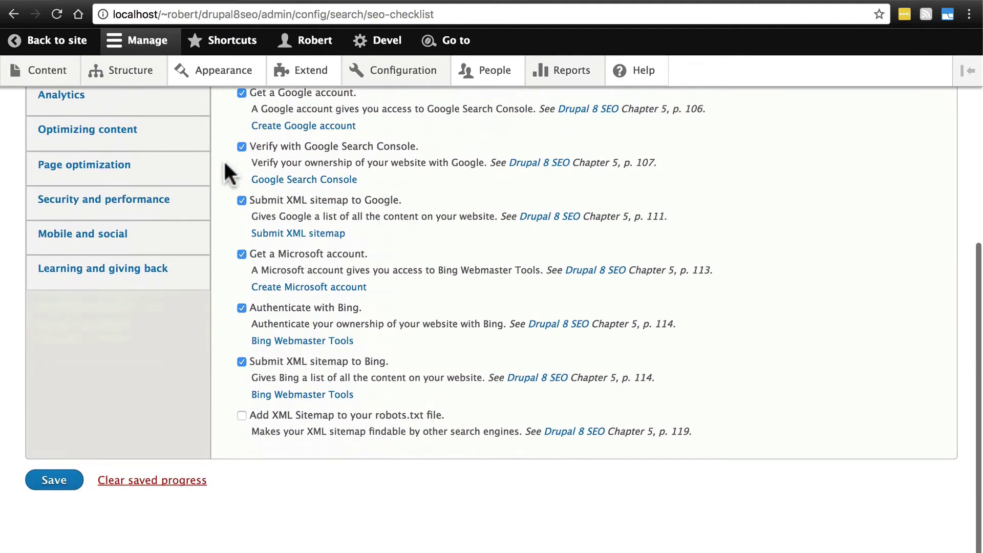
pyautogui.click(48, 486)
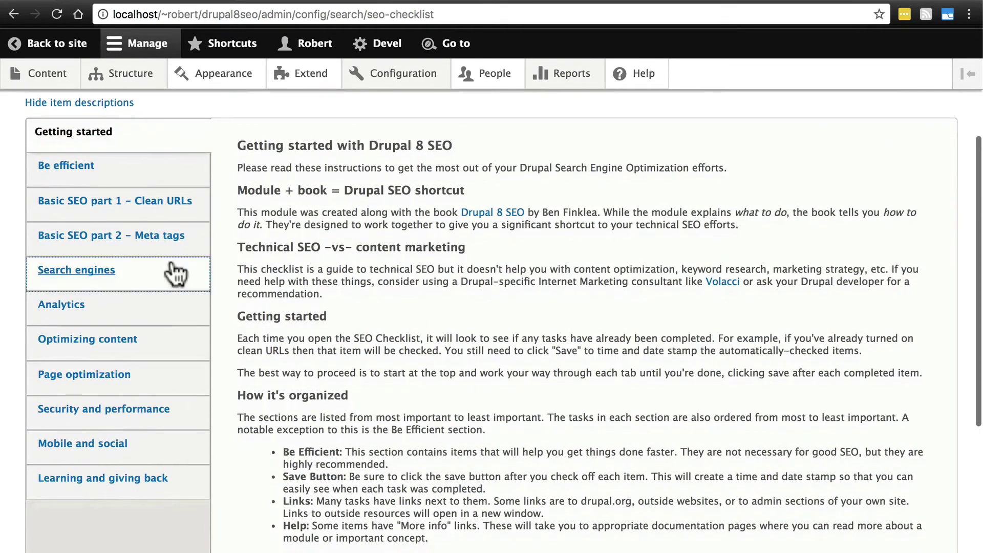
# Reopen the Search engines items and find the unchecked robots.txt sitemap task.
pyautogui.click(175, 274)
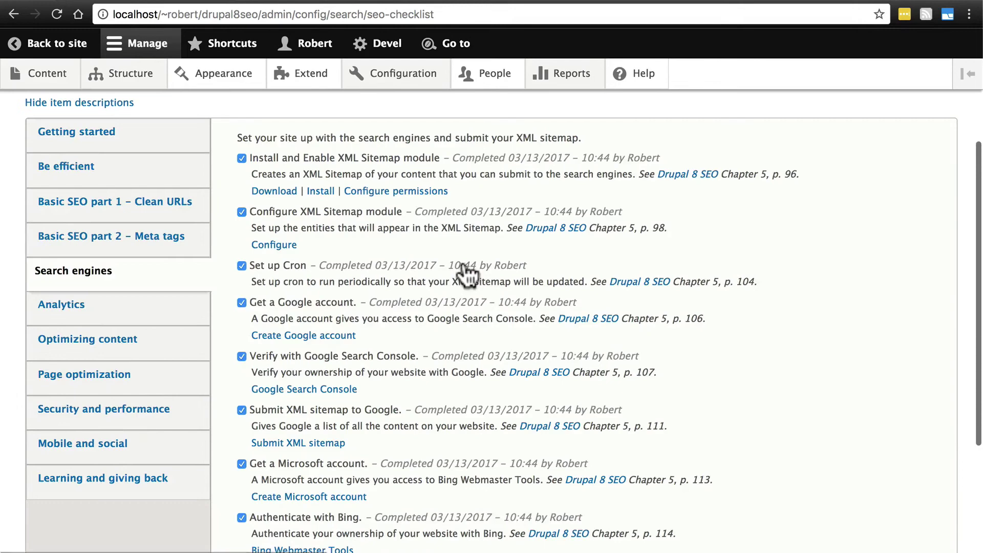
pyautogui.scroll(-5, 465, 275)
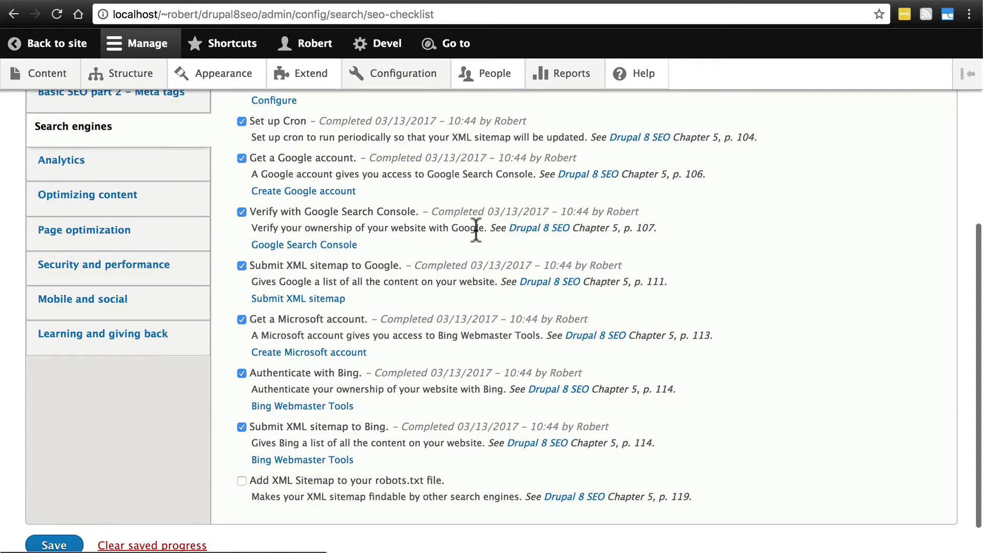
pyautogui.scroll(-2, 474, 227)
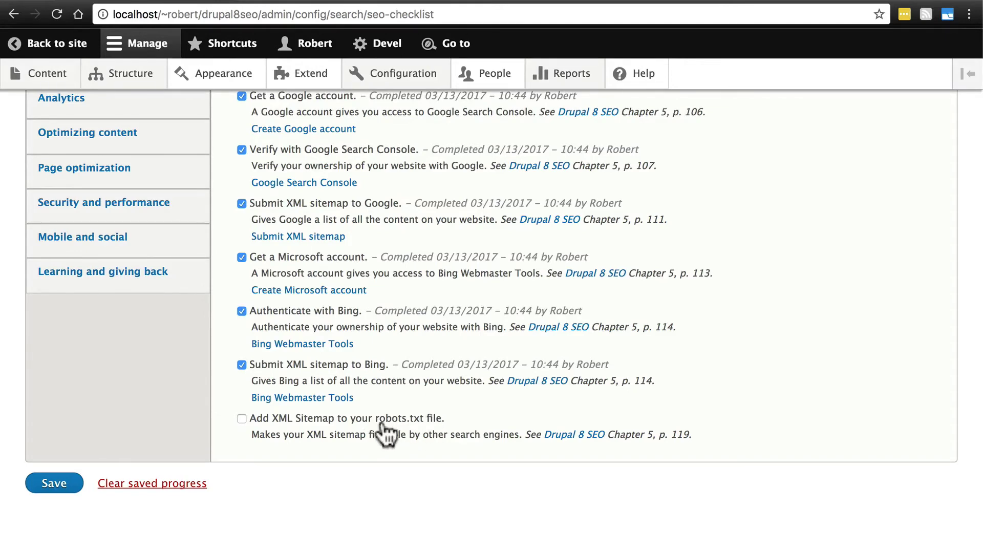
pyautogui.press('super+Tab')
pyautogui.press('super+Tab')
pyautogui.press('super+Tab')
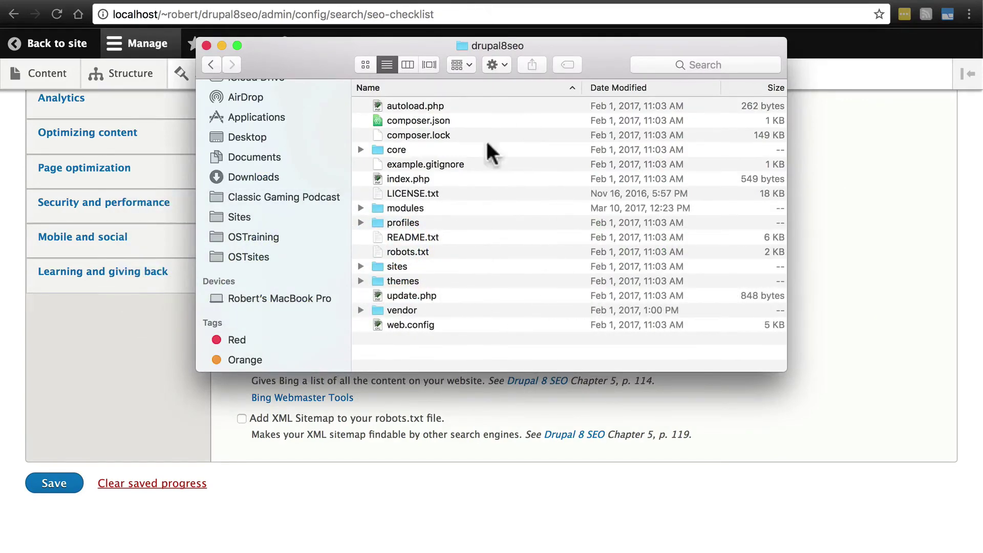
# Open robots.txt from the drupal8seo site folder in Vim.
pyautogui.click(472, 252)
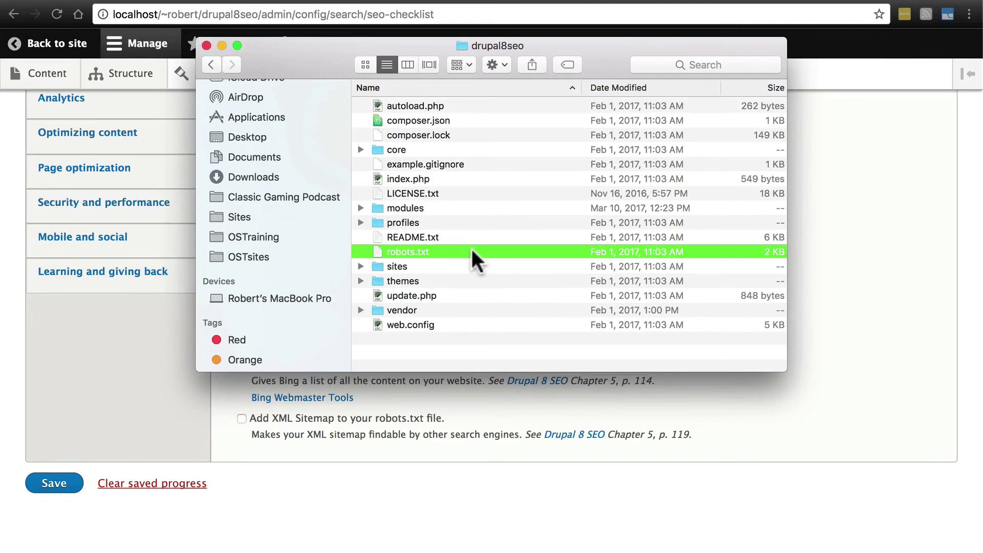
pyautogui.doubleClick(443, 251)
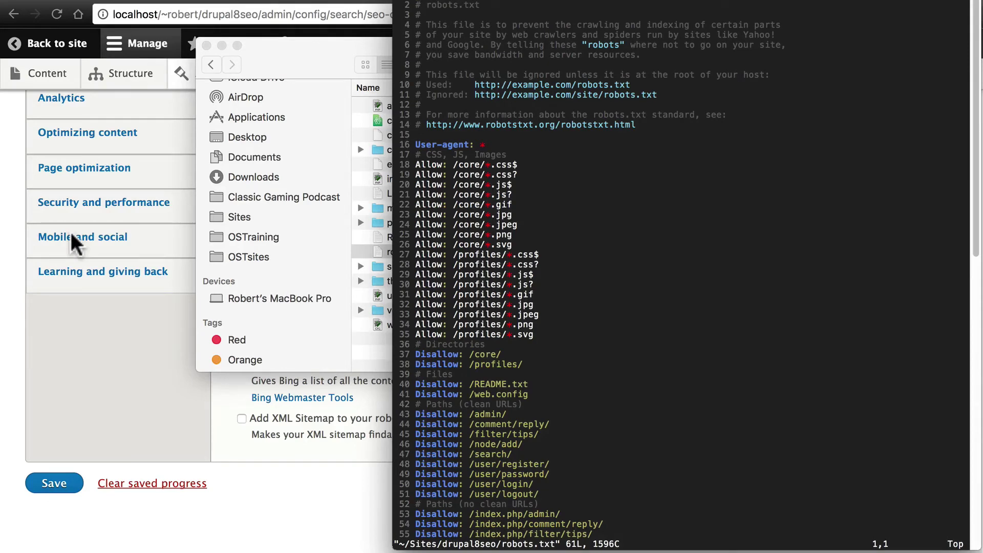
pyautogui.press('Down')
pyautogui.press('Down')
pyautogui.press('Down')
pyautogui.press('Down')
pyautogui.press('Down')
pyautogui.press('Down')
pyautogui.press('Down')
pyautogui.press('Down')
pyautogui.press('Down')
pyautogui.press('Down')
pyautogui.press('Down')
pyautogui.press('Down')
pyautogui.press('Down')
pyautogui.press('Down')
pyautogui.press('Down')
pyautogui.press('Down')
pyautogui.press('Down')
pyautogui.press('Down')
pyautogui.press('Down')
pyautogui.press('Down')
pyautogui.press('Down')
pyautogui.press('Down')
pyautogui.press('Down')
pyautogui.press('Down')
pyautogui.press('Down')
pyautogui.press('Down')
pyautogui.press('Down')
pyautogui.press('Down')
pyautogui.press('Down')
pyautogui.press('Down')
pyautogui.press('Down')
pyautogui.press('Down')
pyautogui.press('Down')
pyautogui.press('Down')
pyautogui.press('Down')
pyautogui.press('Down')
pyautogui.press('Down')
pyautogui.press('Down')
pyautogui.press('Down')
pyautogui.press('Up')
pyautogui.press('Up')
pyautogui.press('Up')
pyautogui.press('Down')
pyautogui.press('Down')
pyautogui.press('Down')
pyautogui.press('Down')
pyautogui.press('Down')
pyautogui.press('Down')
pyautogui.press('Down')
pyautogui.press('Down')
pyautogui.press('Down')
pyautogui.press('Down')
pyautogui.press('Down')
pyautogui.press('Down')
pyautogui.press('Down')
pyautogui.press('Up')
pyautogui.press('Up')
pyautogui.press('Up')
pyautogui.press('Up')
pyautogui.press('Up')
pyautogui.press('Up')
pyautogui.press('Up')
pyautogui.press('Down')
pyautogui.press('Down')
pyautogui.press('Down')
pyautogui.press('Down')
pyautogui.press('Down')
pyautogui.press('Down')
pyautogui.press('Down')
pyautogui.press('Down')
pyautogui.press('Down')
pyautogui.press('Down')
pyautogui.press('Down')
pyautogui.press('Down')
pyautogui.press('Down')
pyautogui.press('Down')
pyautogui.press('Down')
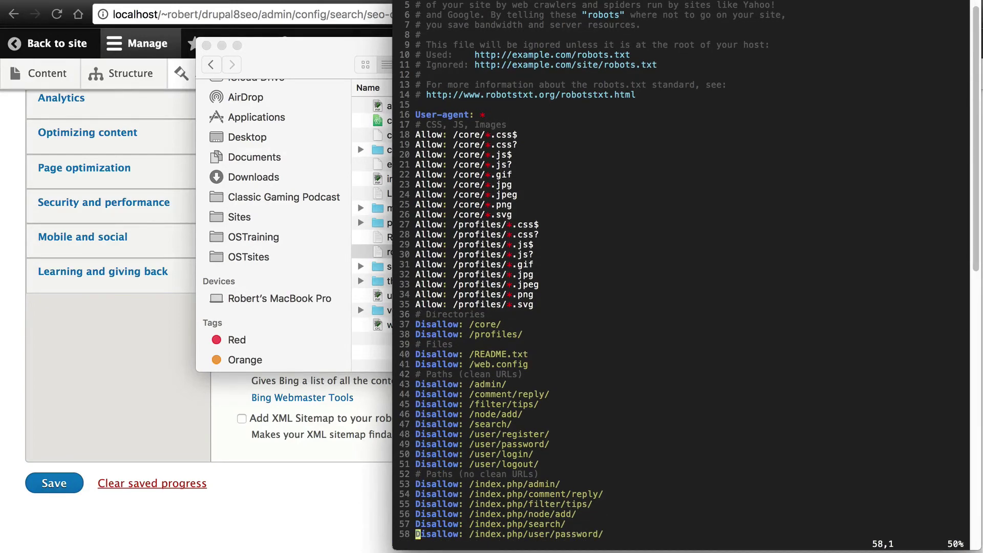
pyautogui.press('Down')
pyautogui.press('Down')
pyautogui.press('Up')
pyautogui.press('Up')
pyautogui.press('Up')
pyautogui.press('Up')
pyautogui.press('Up')
pyautogui.press('Up')
pyautogui.press('Up')
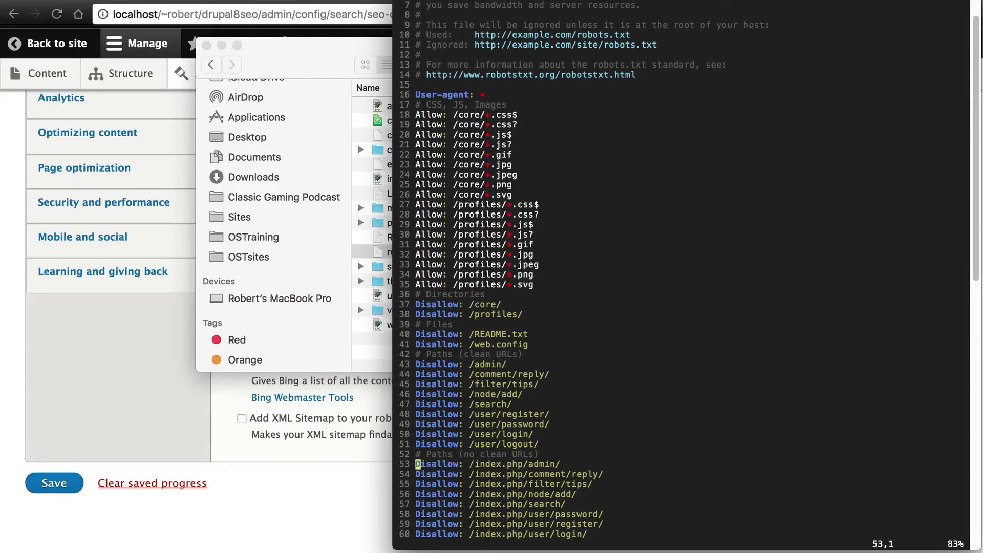
pyautogui.press('Down')
pyautogui.press('Down')
pyautogui.press('Down')
pyautogui.press('Down')
pyautogui.press('Down')
pyautogui.press('Down')
pyautogui.press('Down')
pyautogui.press('Down')
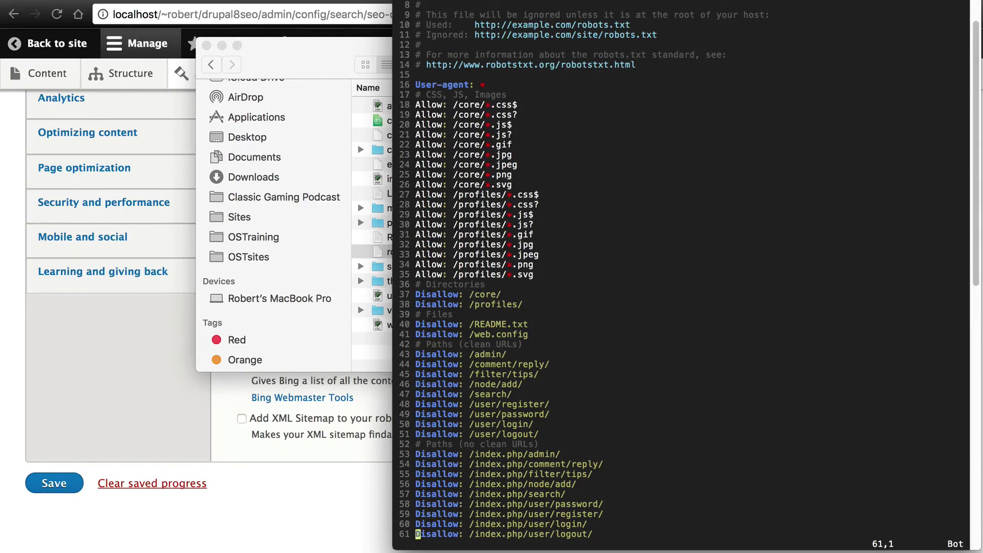
pyautogui.press('Up')
pyautogui.press('Up')
pyautogui.press('Up')
pyautogui.press('Up')
pyautogui.press('Up')
pyautogui.press('Down')
pyautogui.press('Down')
pyautogui.press('Down')
pyautogui.press('Down')
pyautogui.press('Down')
pyautogui.press('o')
pyautogui.press('Return')
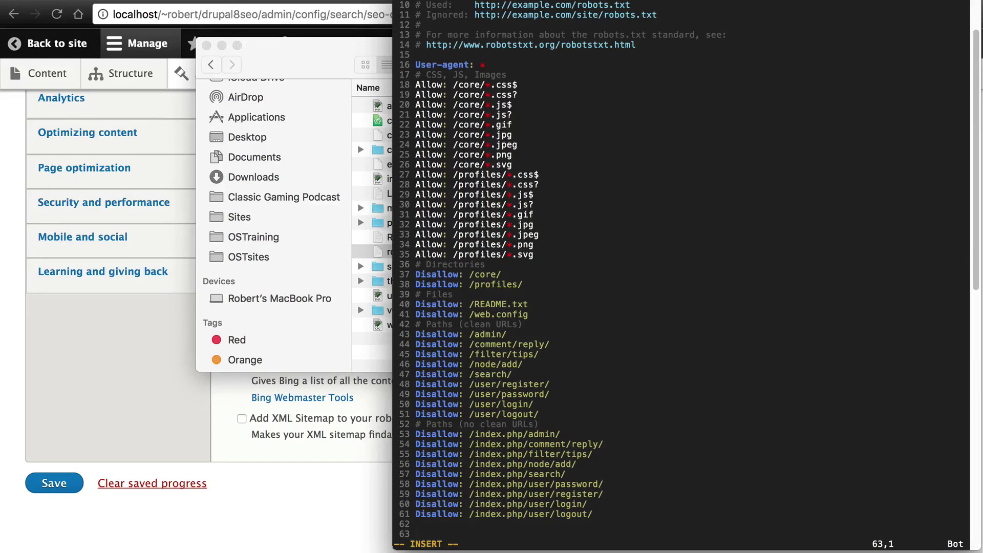
pyautogui.write('sitemap: http://myawesomesi')
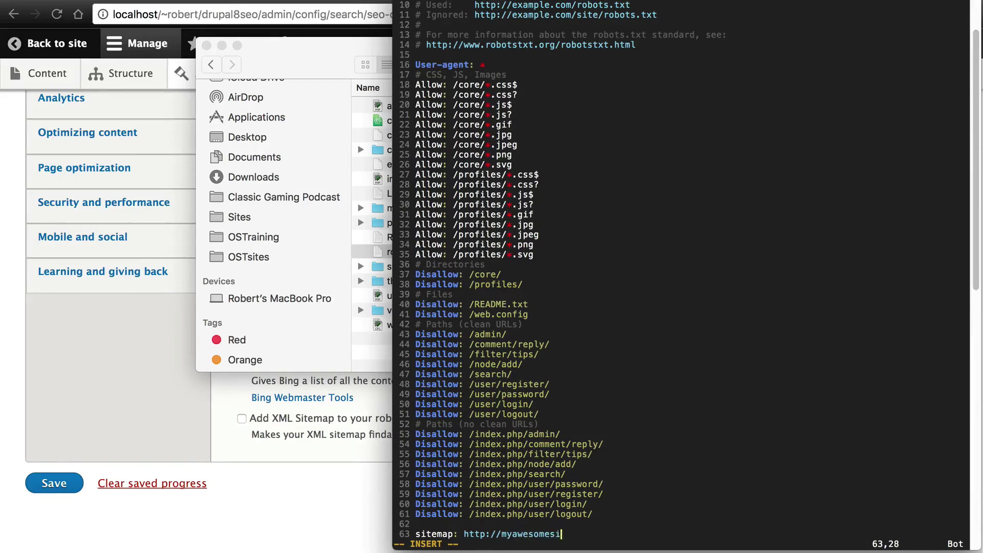
pyautogui.write('te.com/sitemap.xml')
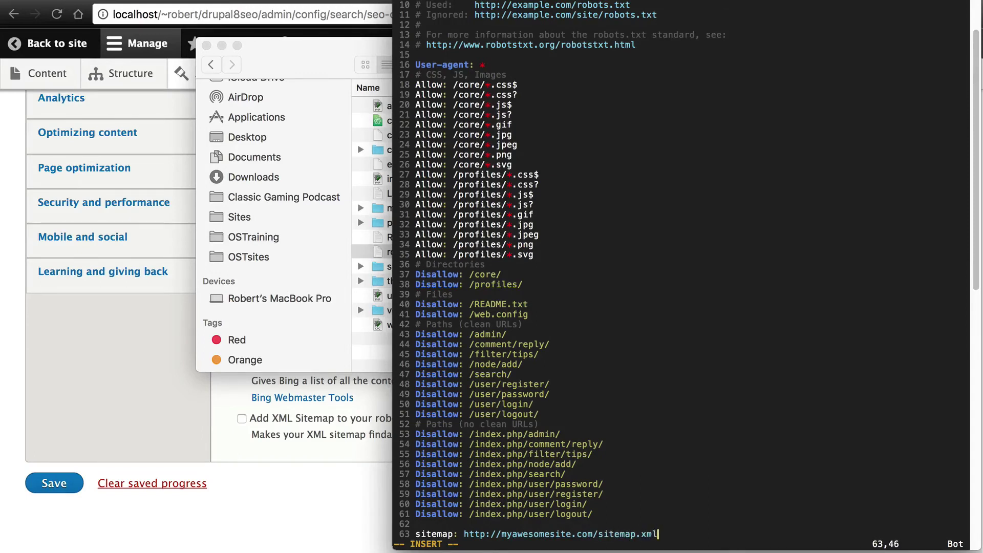
pyautogui.press('Escape')
pyautogui.write(':w')
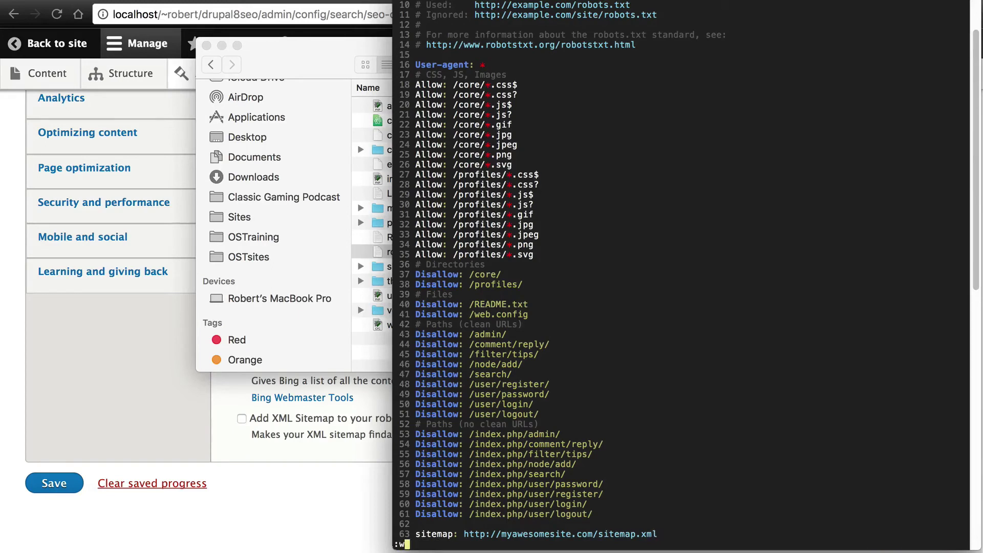
pyautogui.press('Return')
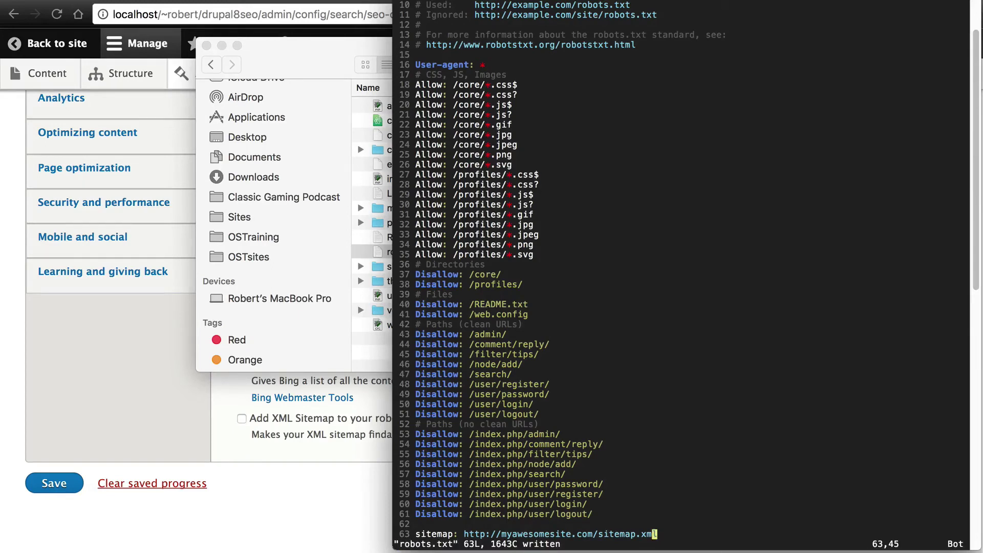
# Check the new sitemap address in Vim, then go back to the browser.
pyautogui.press('Left')
pyautogui.press('Left')
pyautogui.press('Left')
pyautogui.press('Left')
pyautogui.press('Left')
pyautogui.press('Left')
pyautogui.press('Left')
pyautogui.press('Left')
pyautogui.press('Left')
pyautogui.press('Left')
pyautogui.press('Left')
pyautogui.press('Left')
pyautogui.press('Left')
pyautogui.press('Left')
pyautogui.press('Left')
pyautogui.press('Left')
pyautogui.press('Left')
pyautogui.press('Left')
pyautogui.press('Left')
pyautogui.press('Left')
pyautogui.press('Left')
pyautogui.press('Right')
pyautogui.press('Right')
pyautogui.press('Right')
pyautogui.press('Right')
pyautogui.press('Right')
pyautogui.press('Right')
pyautogui.press('Right')
pyautogui.press('Right')
pyautogui.press('Right')
pyautogui.press('Right')
pyautogui.press('Left')
pyautogui.press('Left')
pyautogui.press('Left')
pyautogui.press('Left')
pyautogui.press('Left')
pyautogui.press('Left')
pyautogui.press('Left')
pyautogui.press('Left')
pyautogui.press('Left')
pyautogui.press('Left')
pyautogui.press('Left')
pyautogui.press('Left')
pyautogui.press('Left')
pyautogui.press('Left')
pyautogui.press('Left')
pyautogui.press('Left')
pyautogui.press('Left')
pyautogui.press('super+Tab')
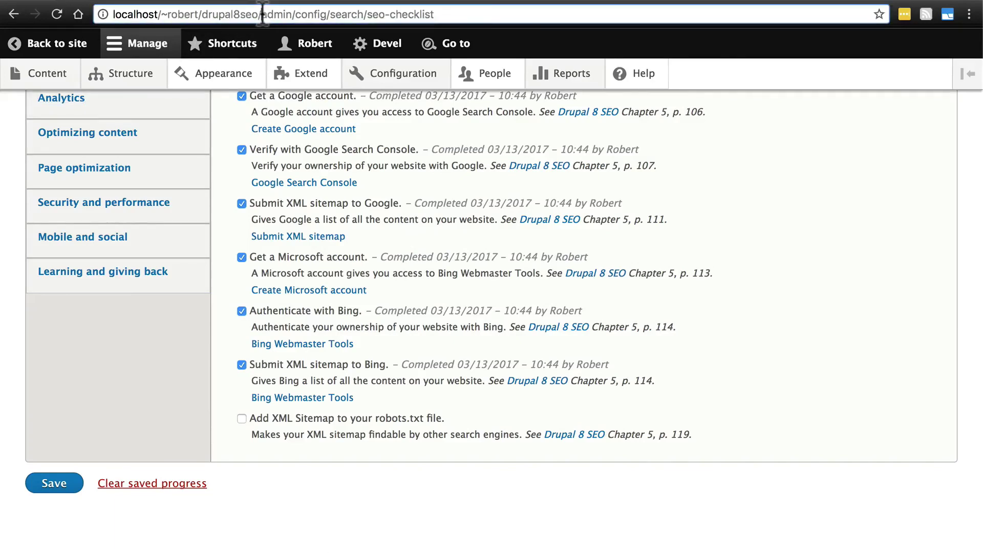
pyautogui.moveTo(262, 15); pyautogui.dragTo(446, 14)
pyautogui.write('robots.txt')
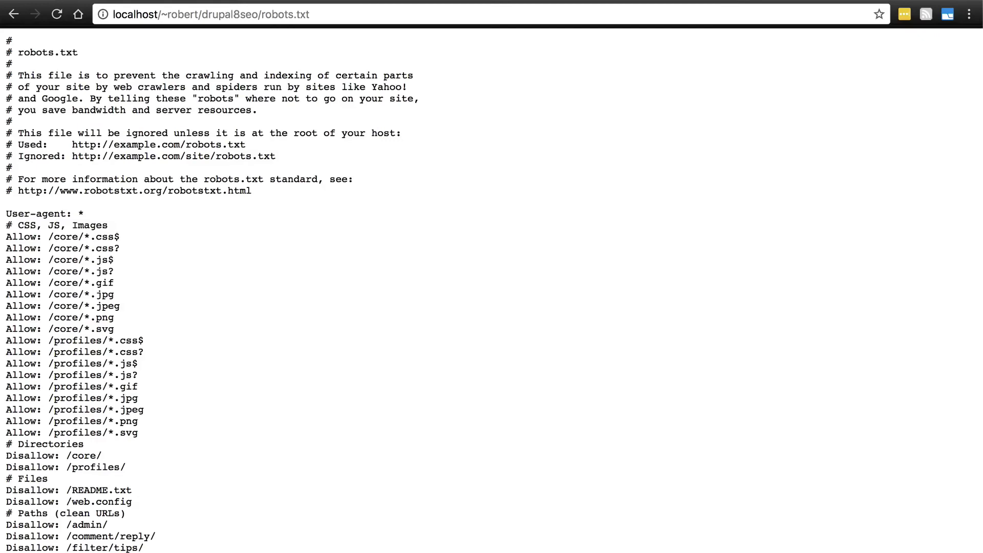
pyautogui.scroll(-5, 333, 176)
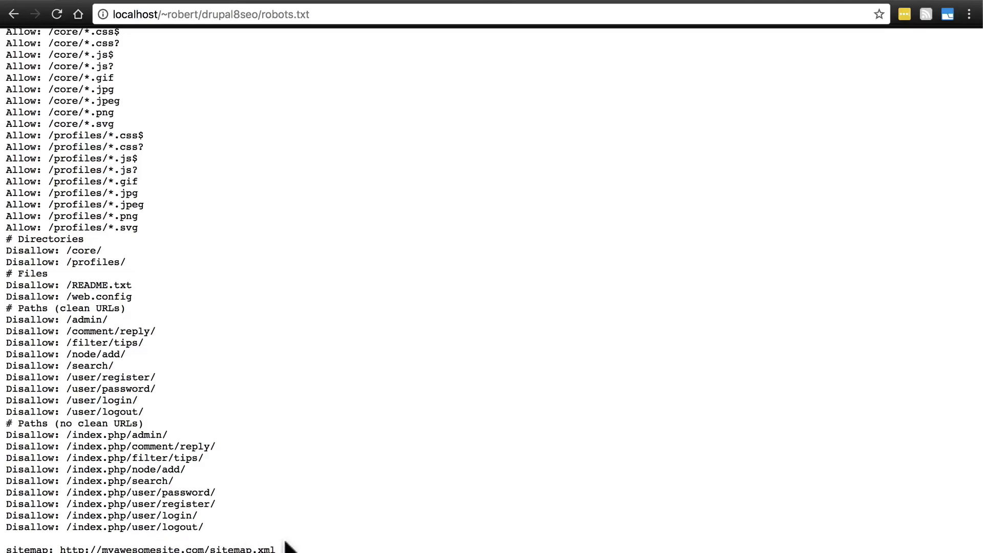
pyautogui.press('super+bracketleft')
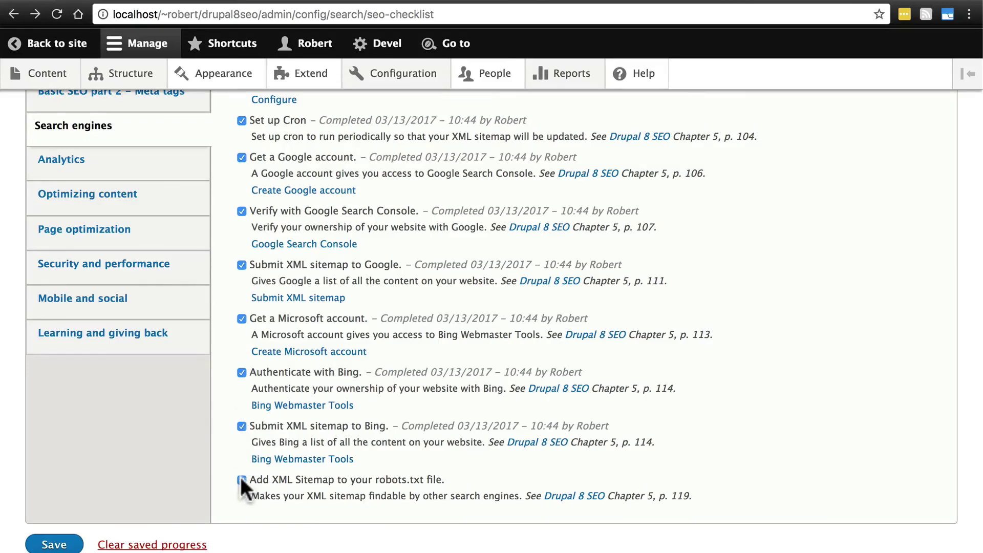
# Save the checklist and review the Search engines tasks, all completed, at 23 of 77.
pyautogui.click(64, 545)
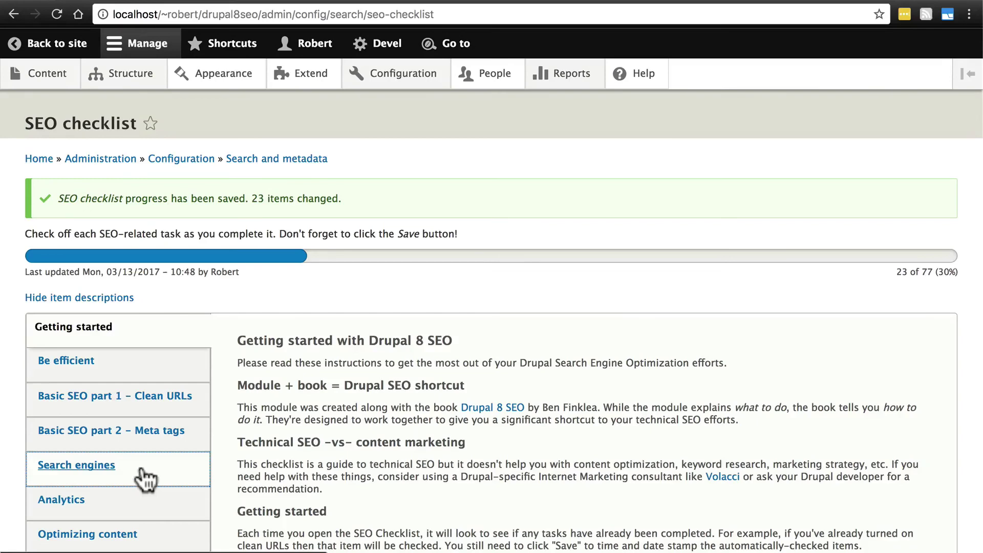
pyautogui.click(136, 472)
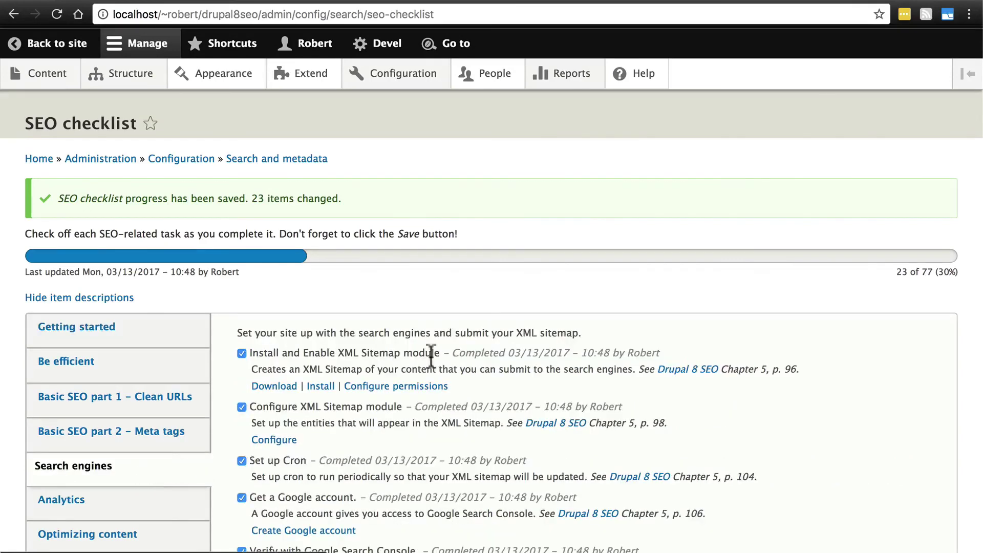
pyautogui.scroll(-5, 431, 356)
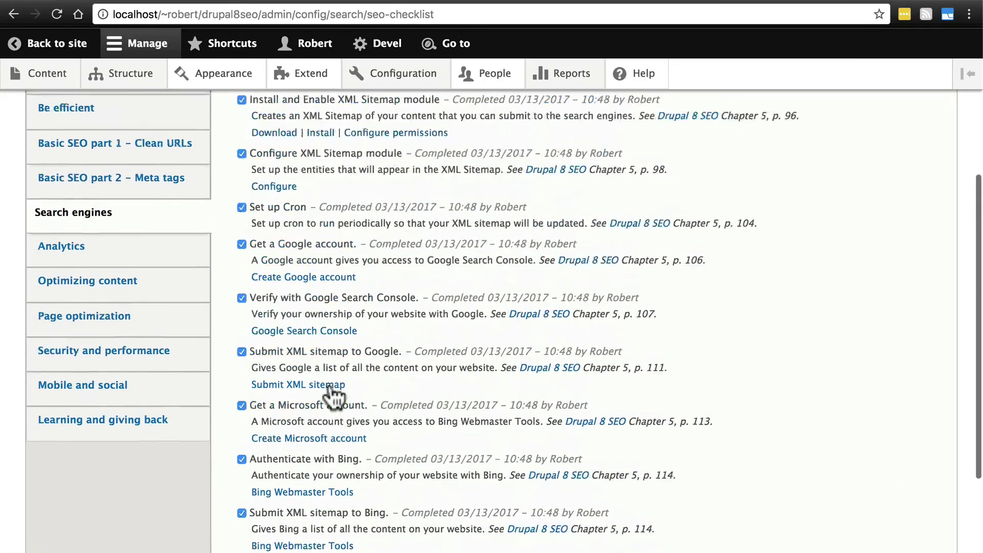
pyautogui.scroll(2, 333, 394)
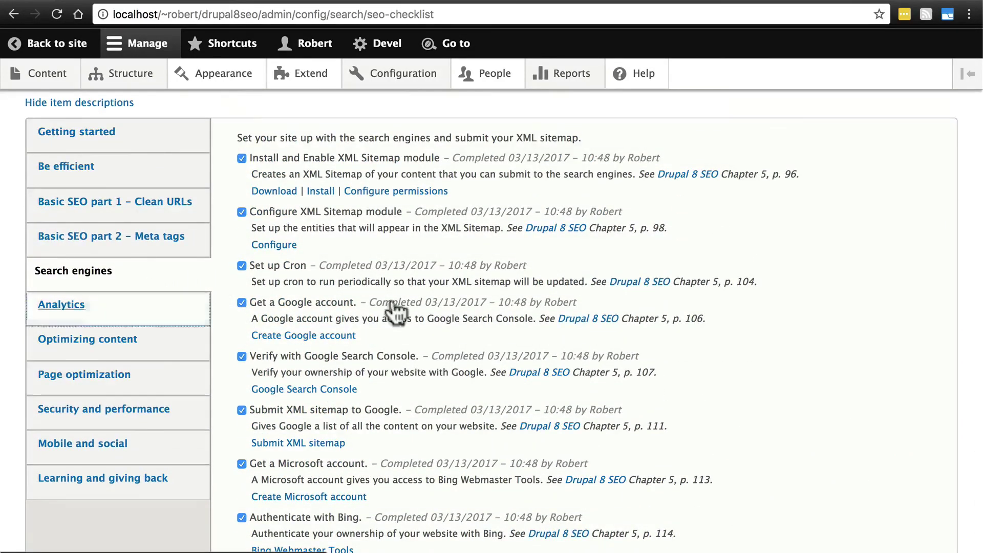
pyautogui.scroll(-3, 461, 310)
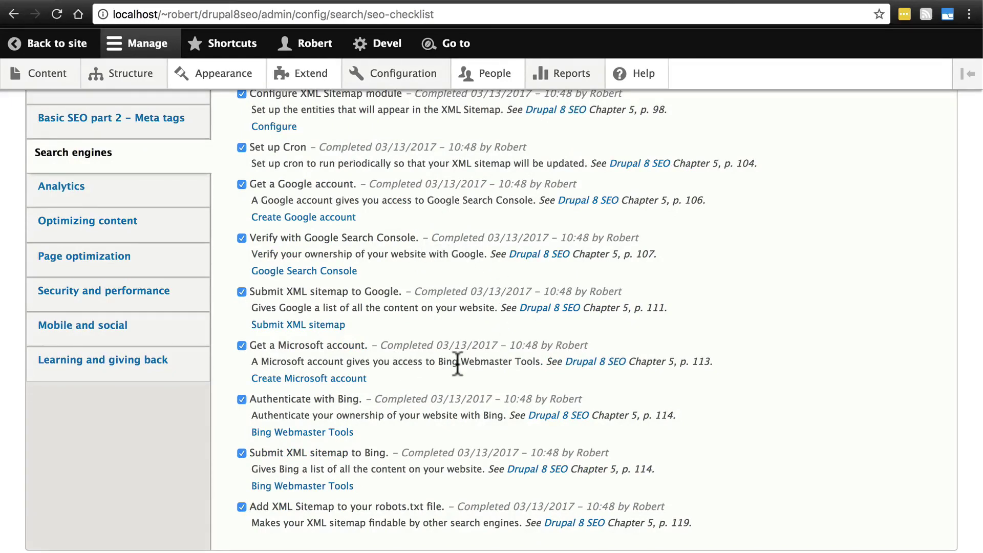
pyautogui.scroll(4, 458, 366)
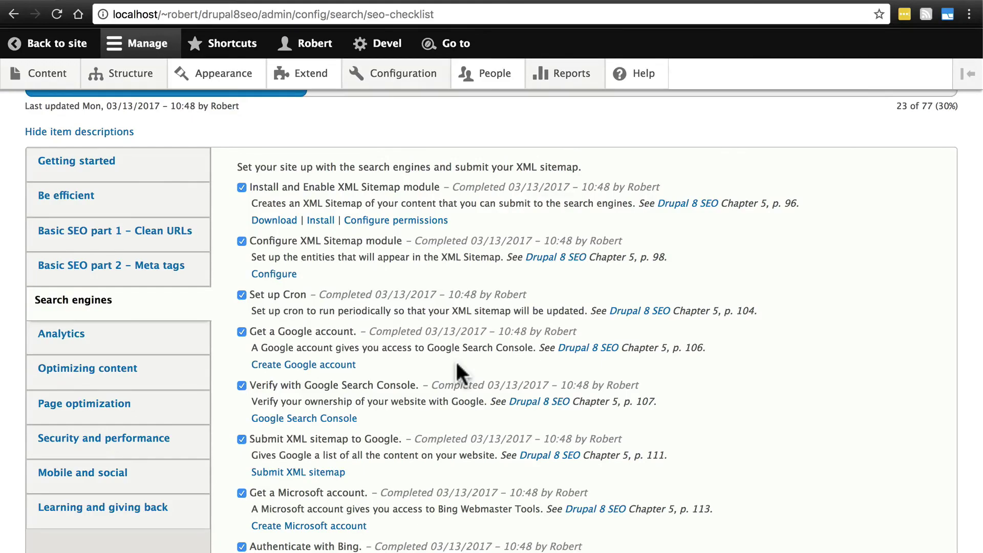
pyautogui.scroll(-3, 455, 359)
pyautogui.scroll(-3, 527, 353)
pyautogui.scroll(5, 529, 352)
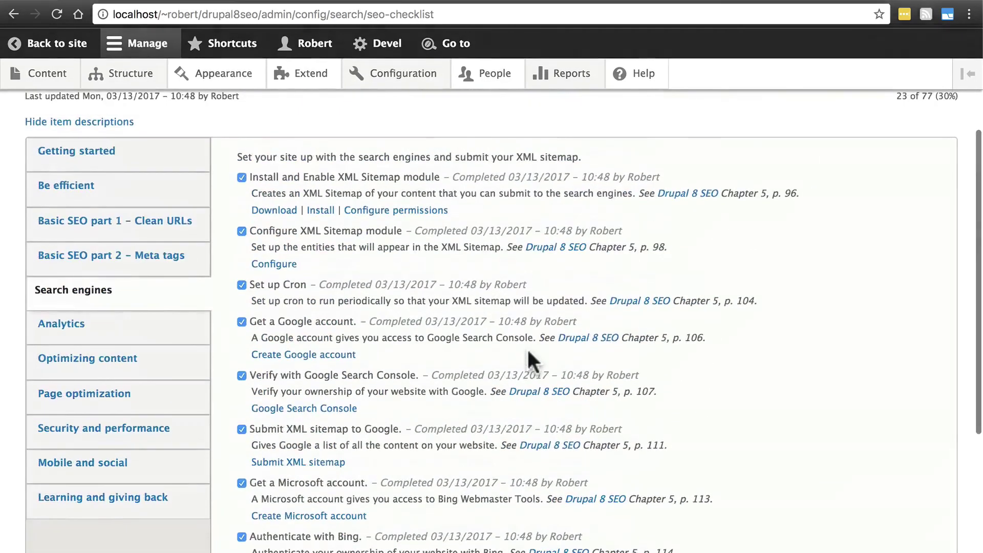